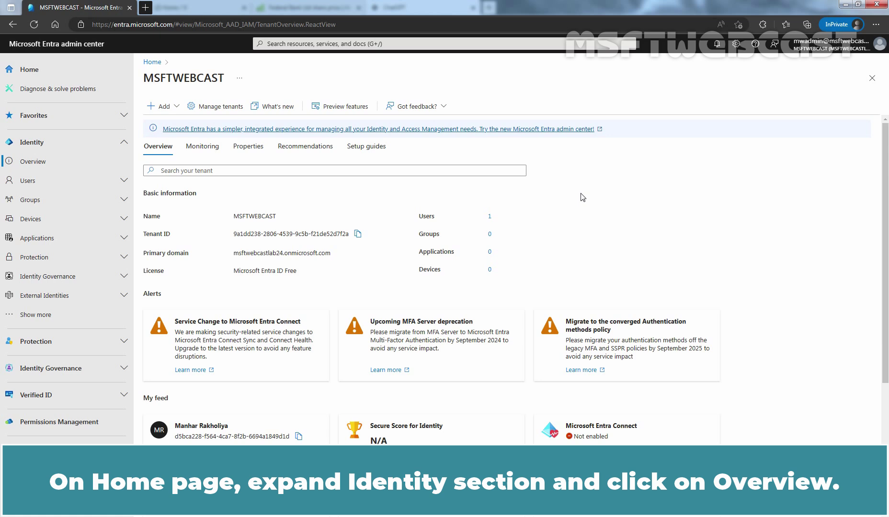
Go to Identity > Overview and show the All users list under Users
left_click(42, 165)
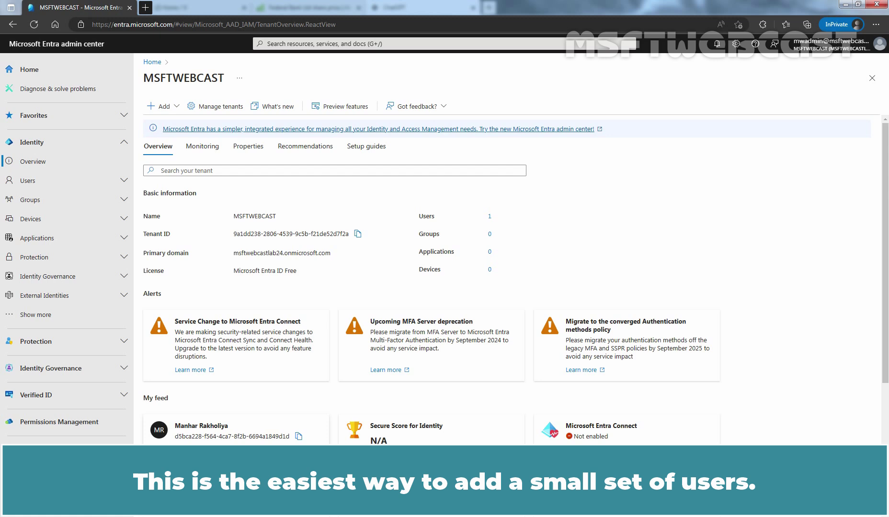
left_click(47, 180)
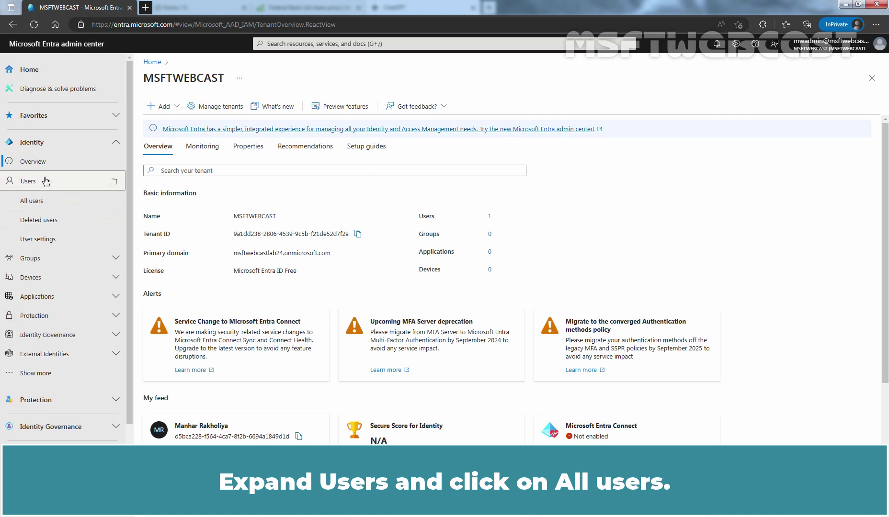
left_click(38, 204)
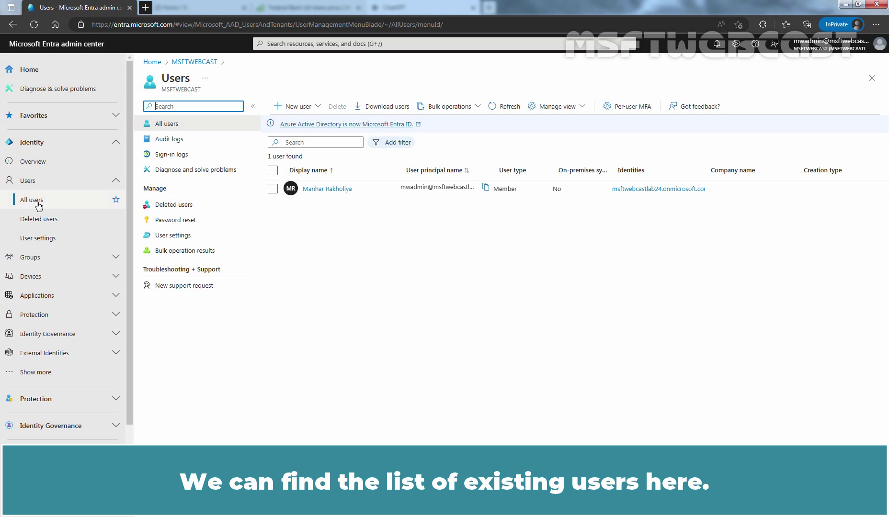
Start the Create new user wizard from the New user menu
left_click(316, 110)
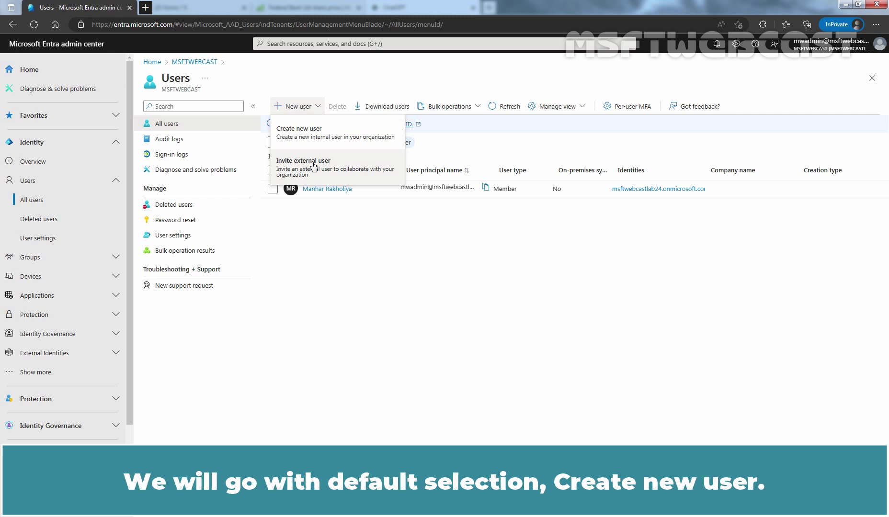
left_click(322, 136)
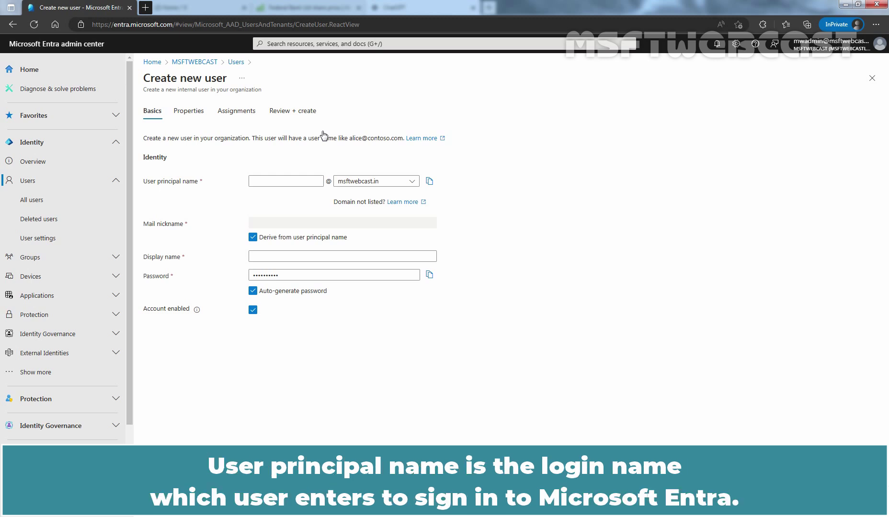
Enter the new user's username as the principal name under the msftwebcast.in domain
left_click(286, 180)
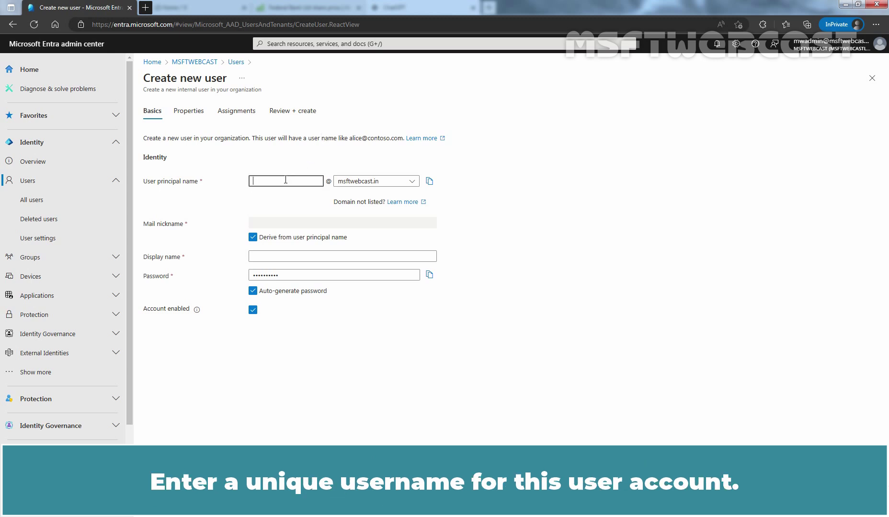
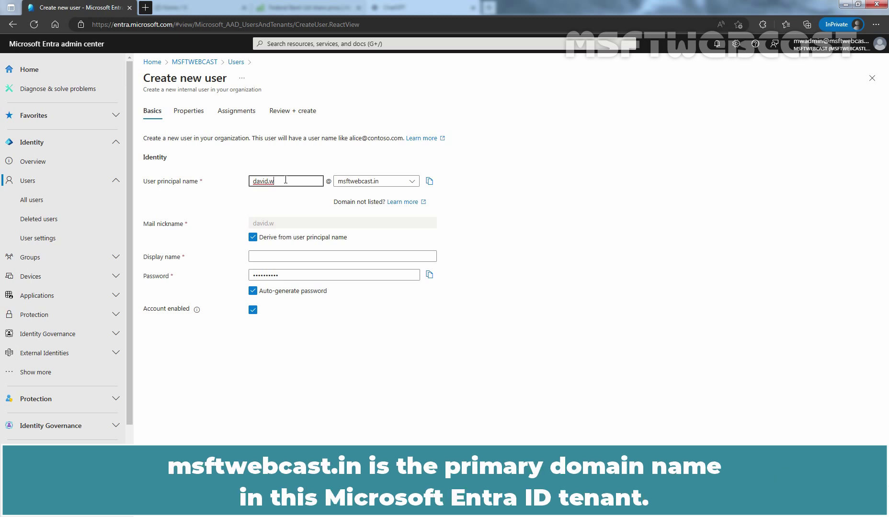
left_click(412, 182)
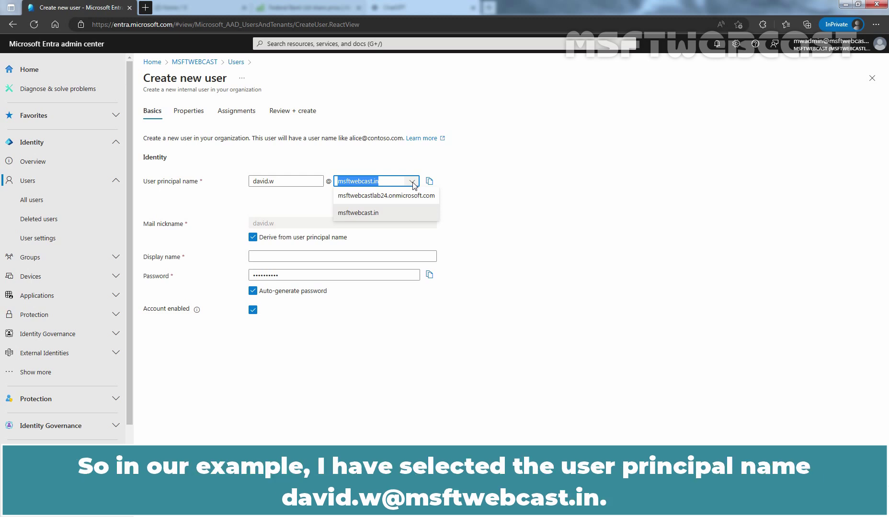
left_click(366, 217)
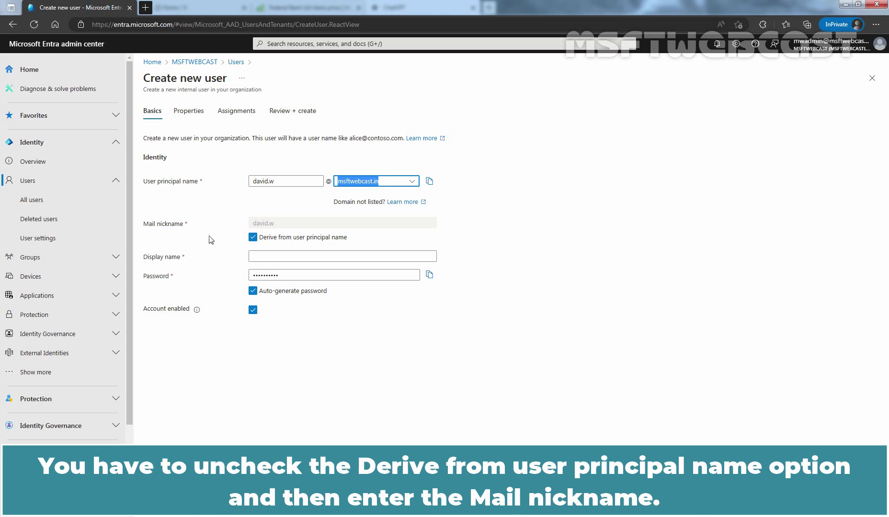
Keep the mail nickname derived from the principal name and enter the user's full display name
left_click(253, 238)
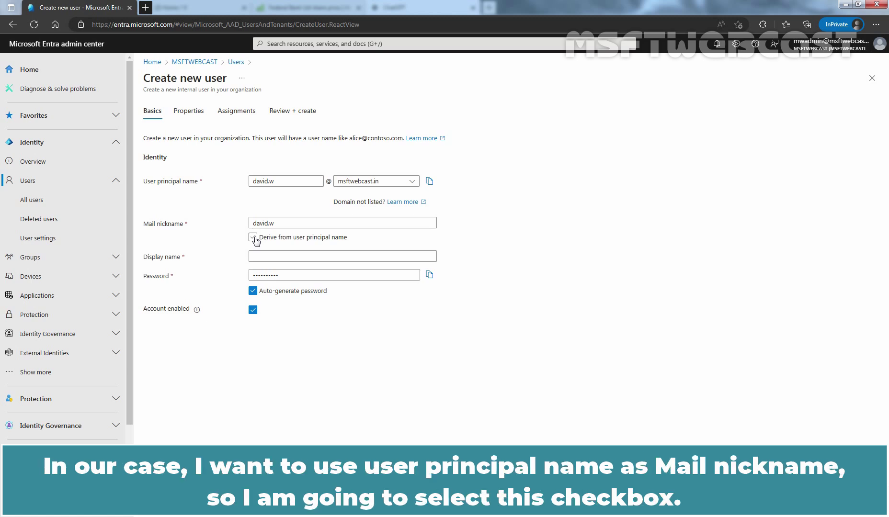
left_click(254, 238)
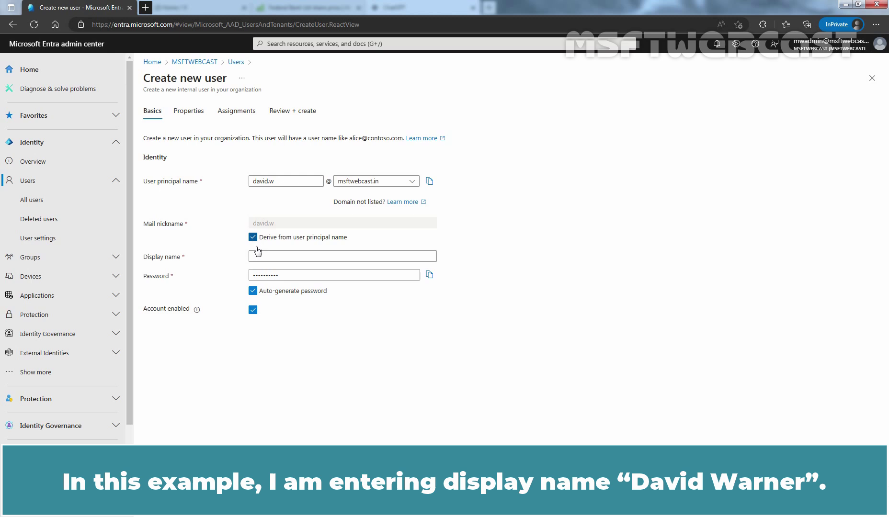
left_click(257, 256)
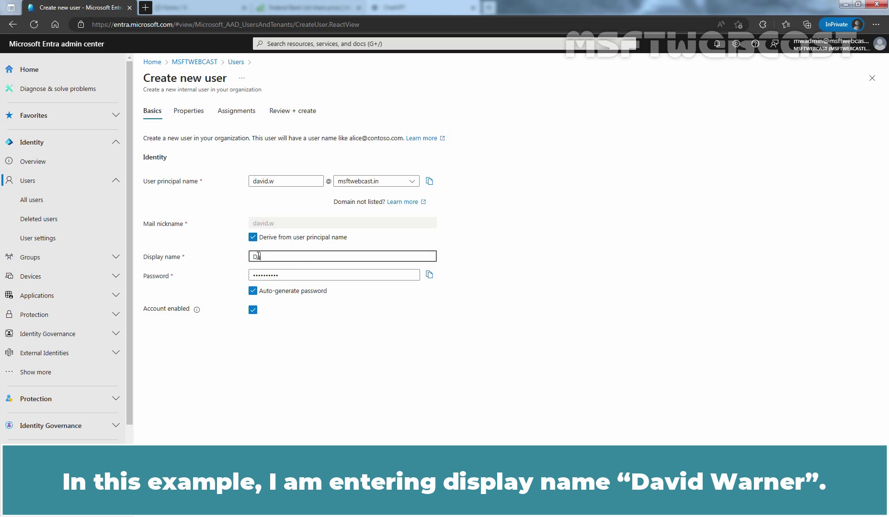
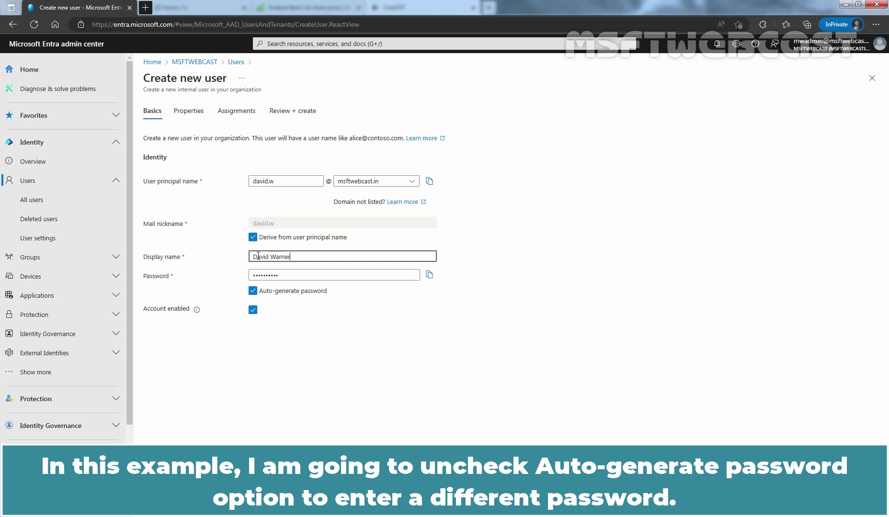
Replace the auto-generated password with a custom one and leave the account disabled
left_click(253, 292)
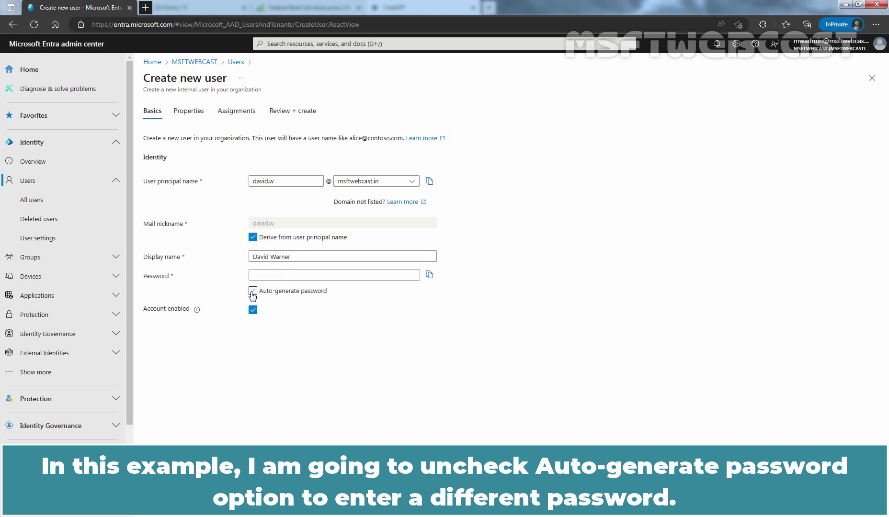
left_click(270, 275)
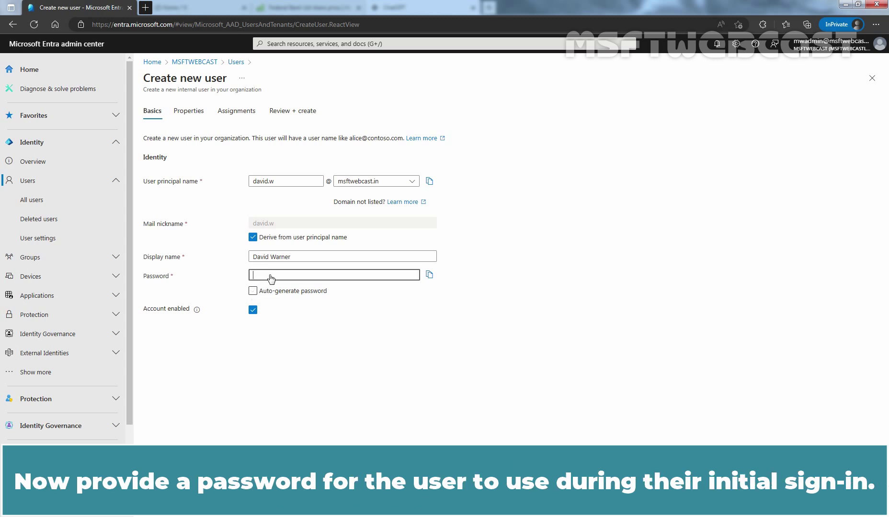
type("P@ssw0r")
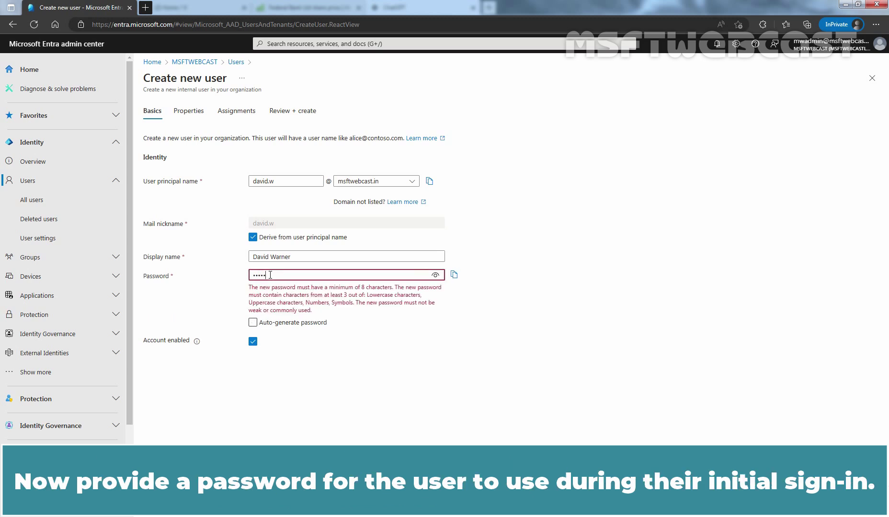
type("d!")
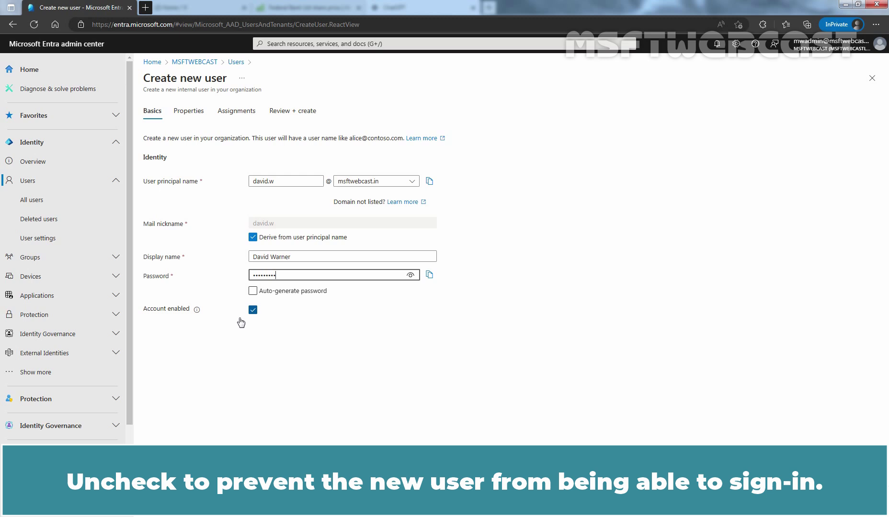
left_click(253, 311)
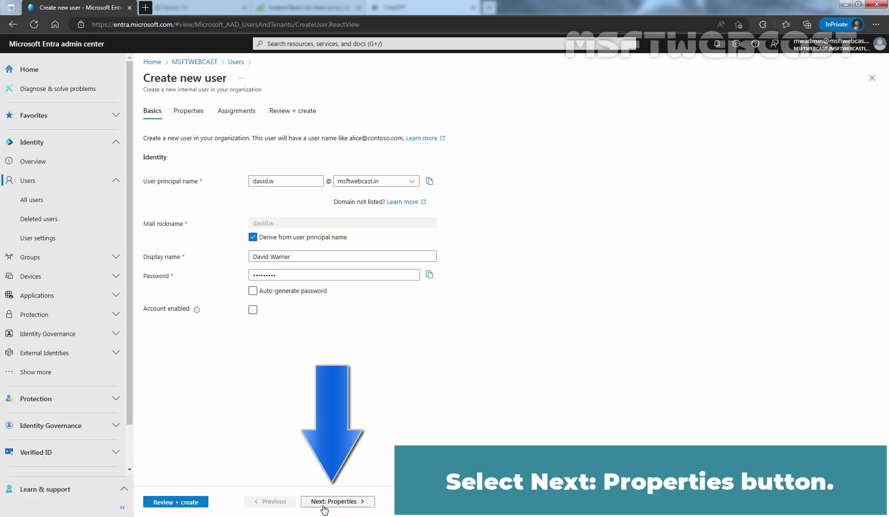
On the Properties tab, enter the user's first and last name and keep user type Member
left_click(327, 504)
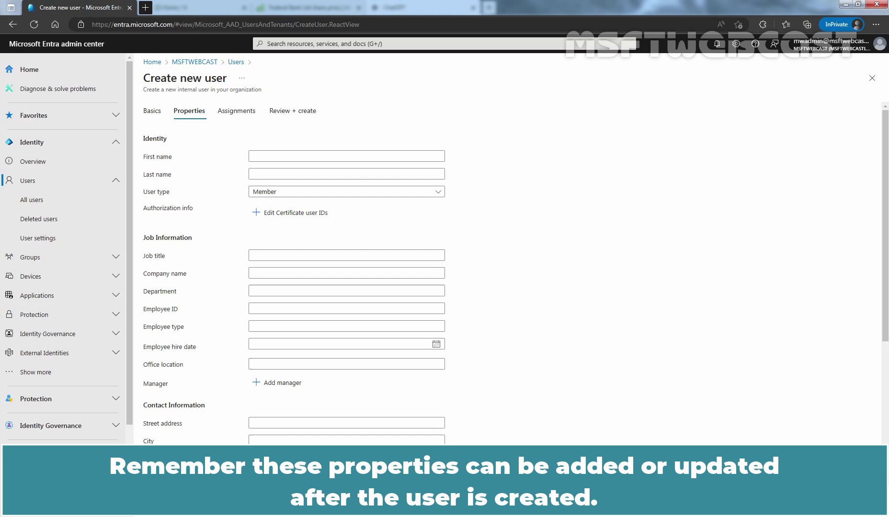
left_click(275, 155)
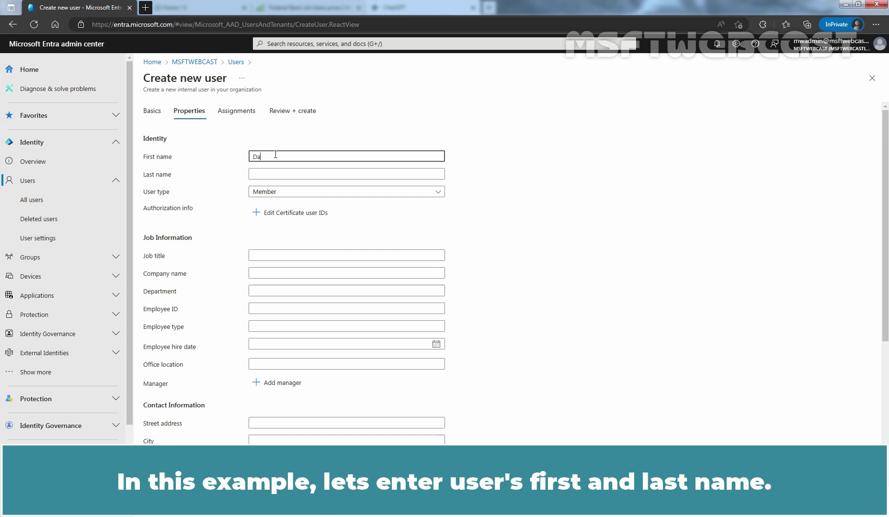
key("Tab")
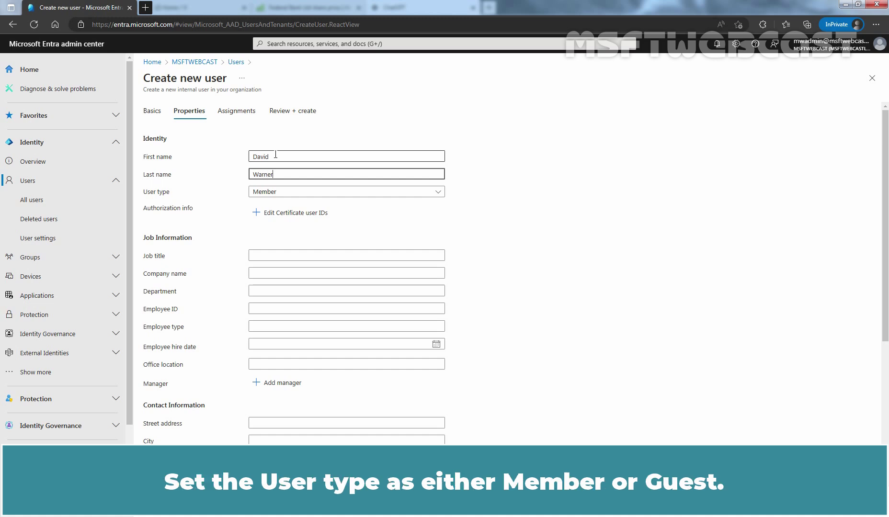
left_click(351, 193)
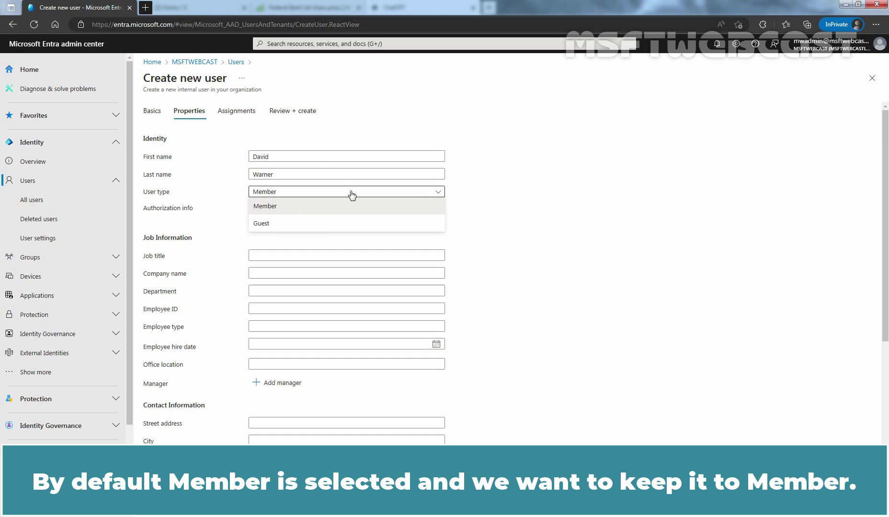
left_click(342, 208)
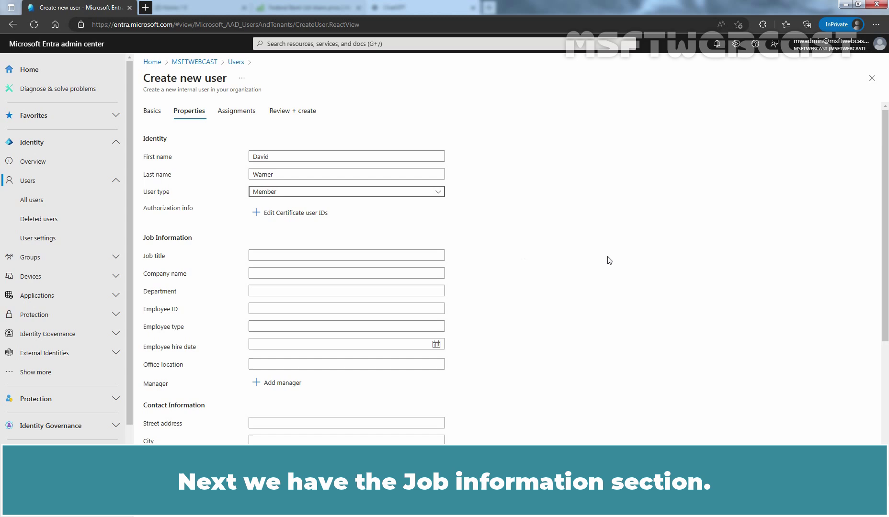
Under Contact Information, set the city to Sydney and start entering Australia as the country
scroll(618, 257, "down", 1)
scroll(618, 256, "down", 3)
scroll(618, 256, "up", 3)
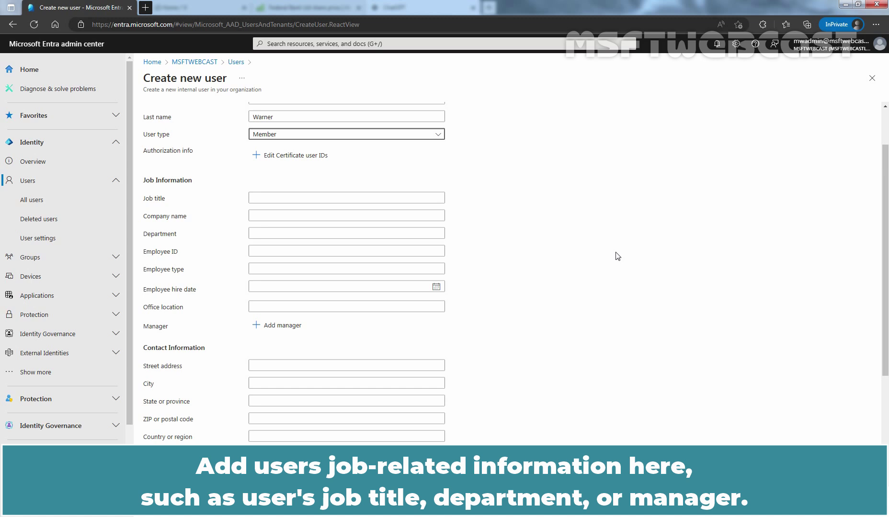
scroll(617, 257, "down", 3)
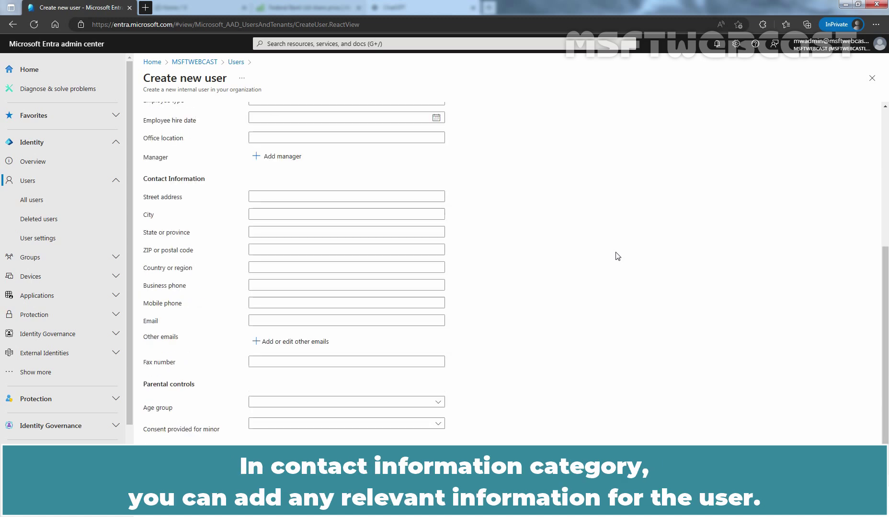
left_click(297, 214)
type("Syd")
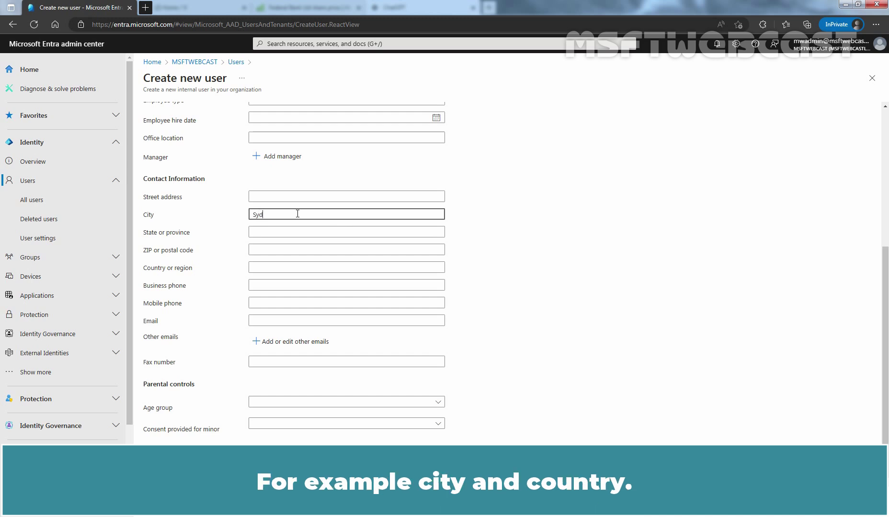
type("ney")
key("Tab")
key("Tab")
key("Tab")
type("Au")
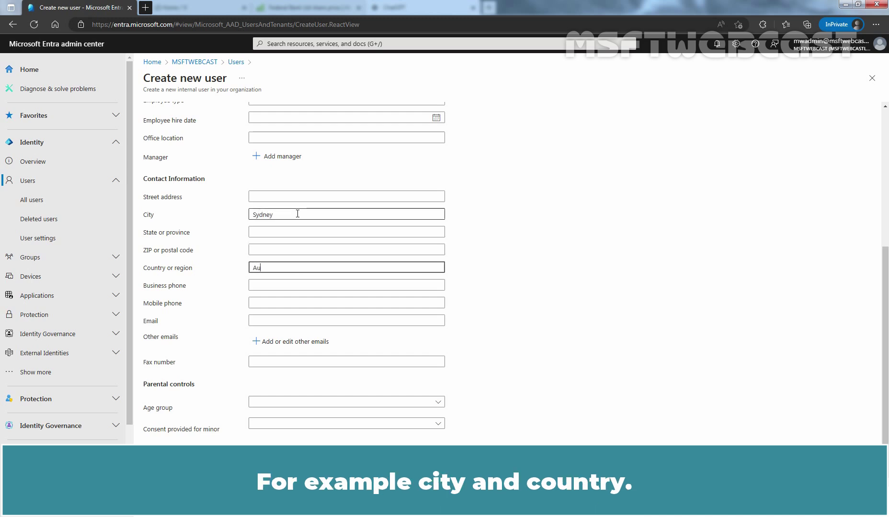
type("stralia")
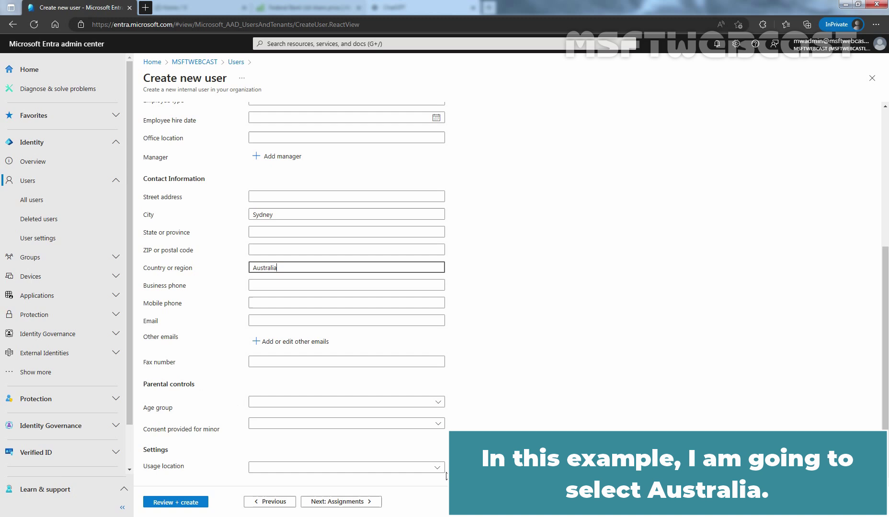
Choose Australia as the user's usage location
left_click(439, 470)
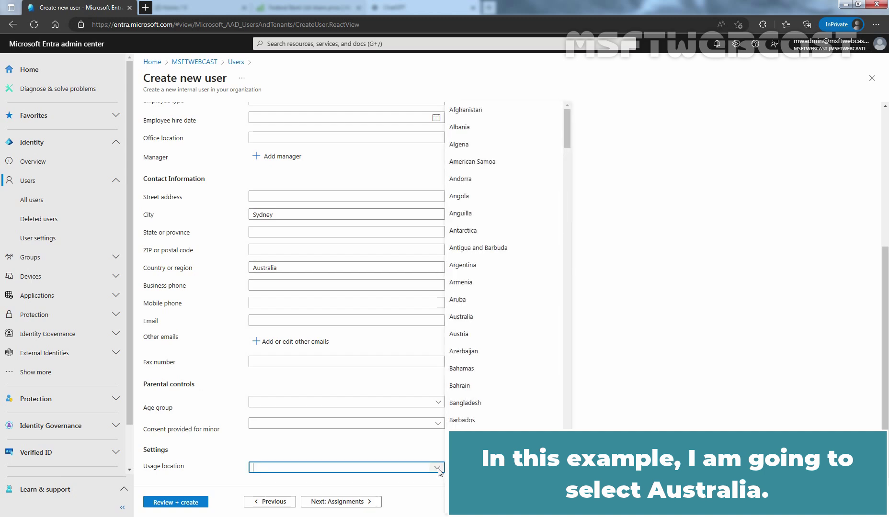
left_click(477, 319)
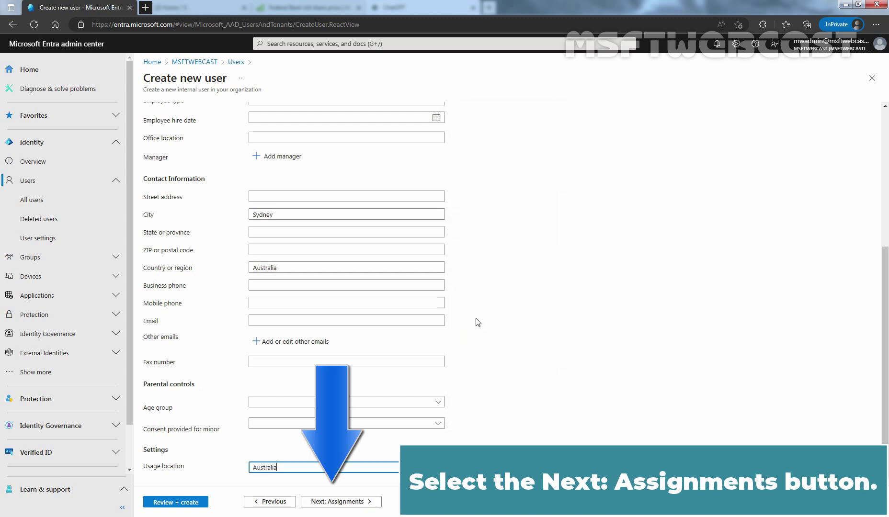
Advance to the Assignments tab without adding any groups or roles
left_click(342, 506)
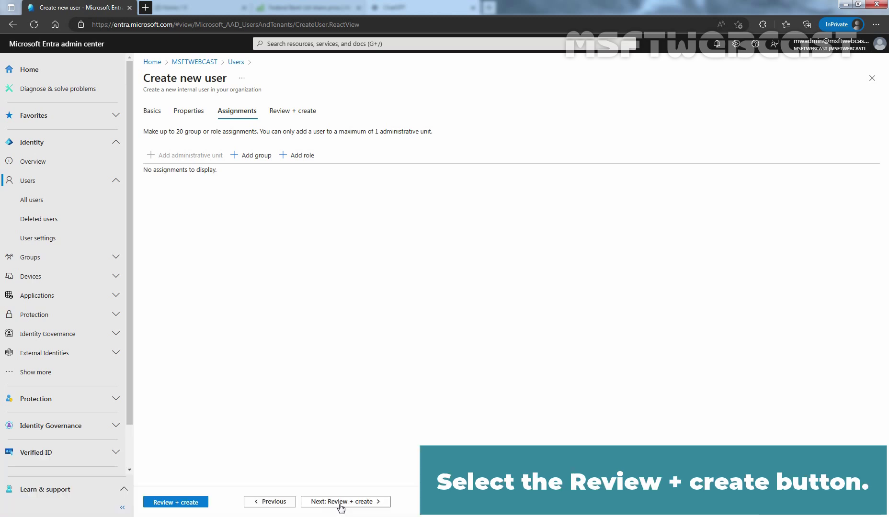
Review the summary and create the disabled user account
left_click(340, 503)
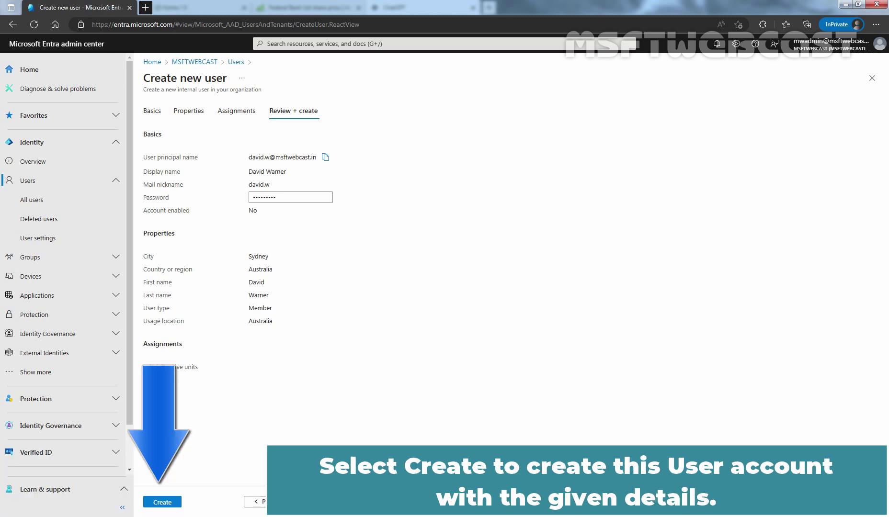
left_click(160, 503)
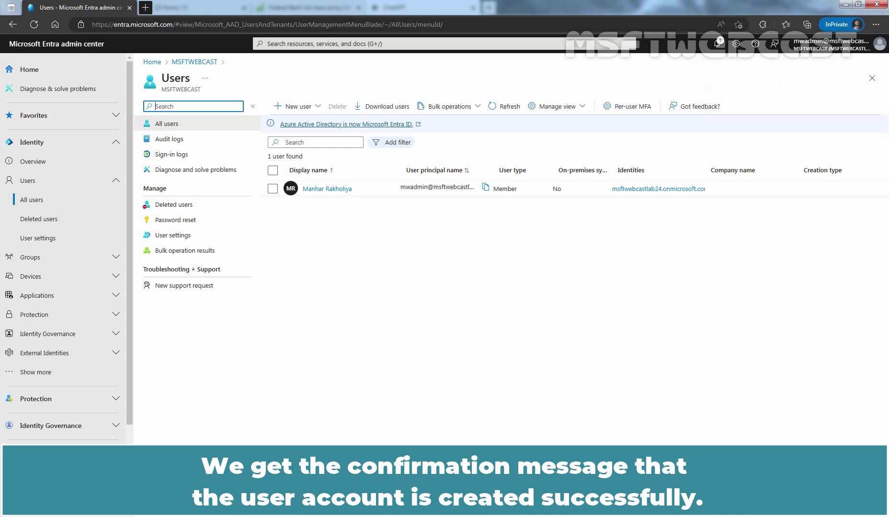
Refresh the All users list and open the newly created user's profile
left_click(505, 109)
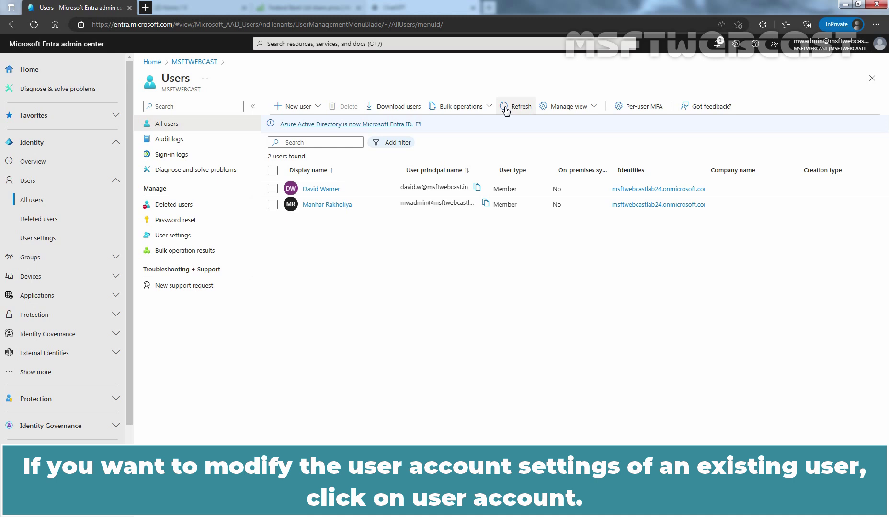
left_click(314, 190)
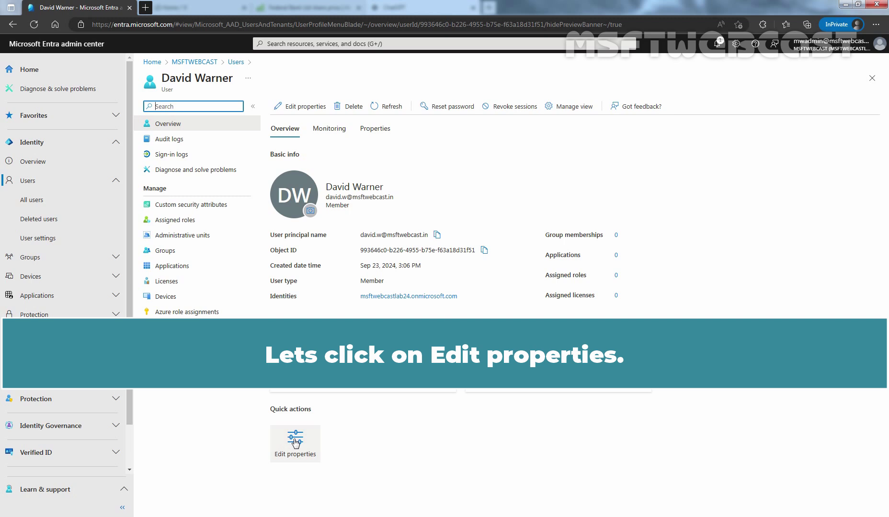
In Edit properties, browse Job Information, Contact Information, Parental controls, Settings, On-premises, then All
left_click(296, 444)
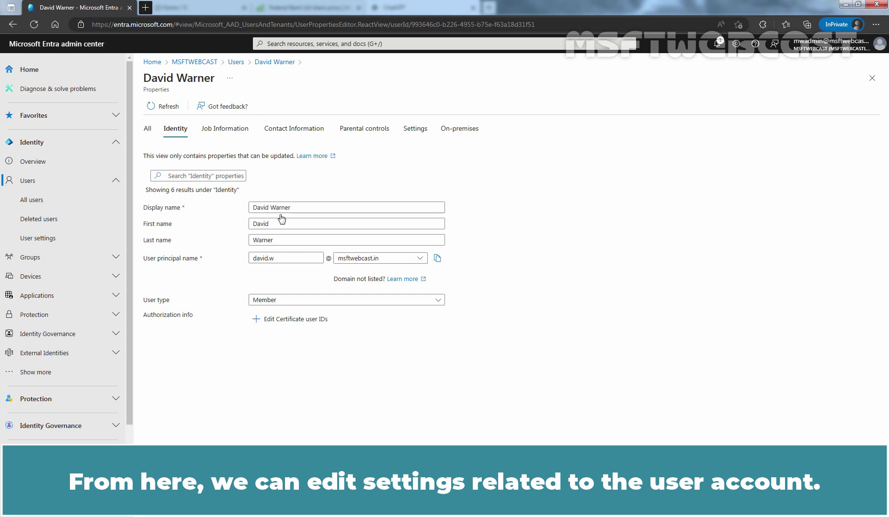
left_click(237, 134)
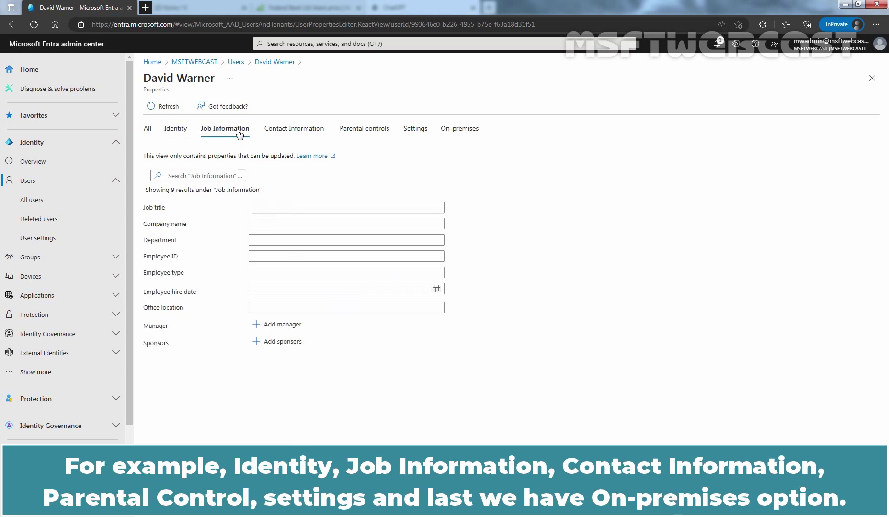
left_click(294, 137)
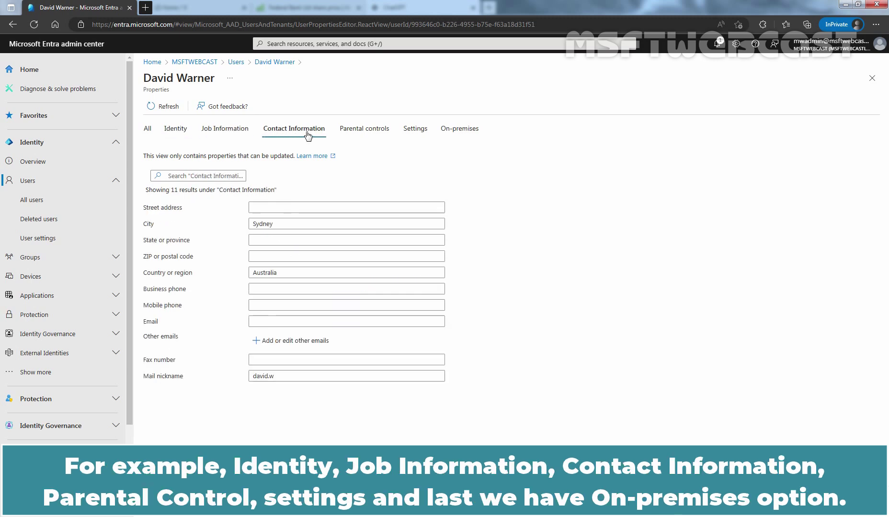
left_click(365, 135)
left_click(416, 135)
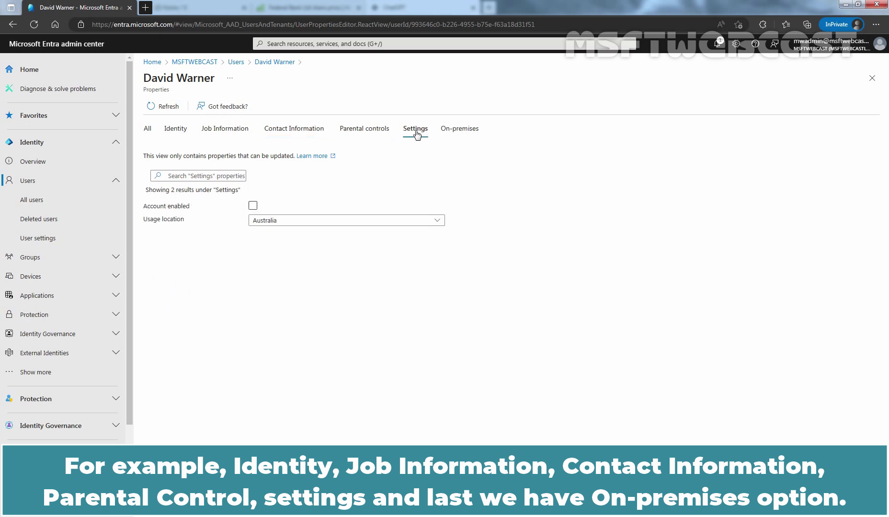
left_click(460, 134)
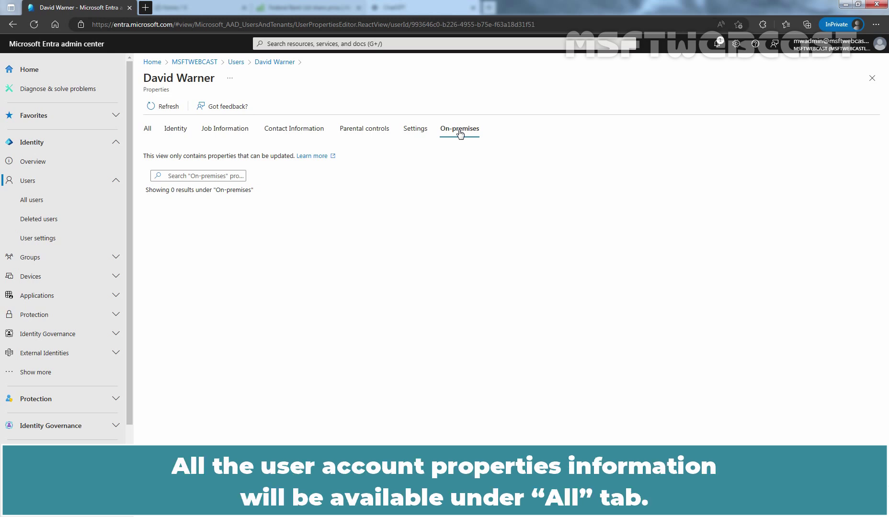
left_click(147, 130)
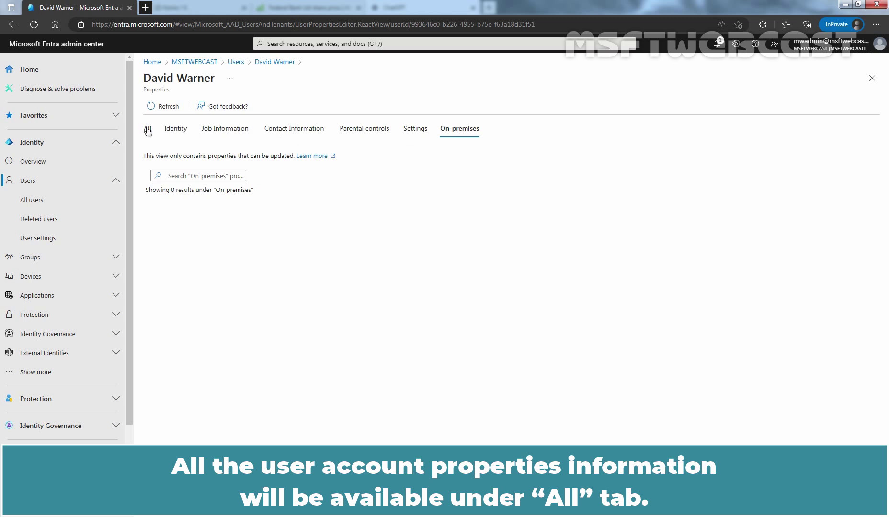